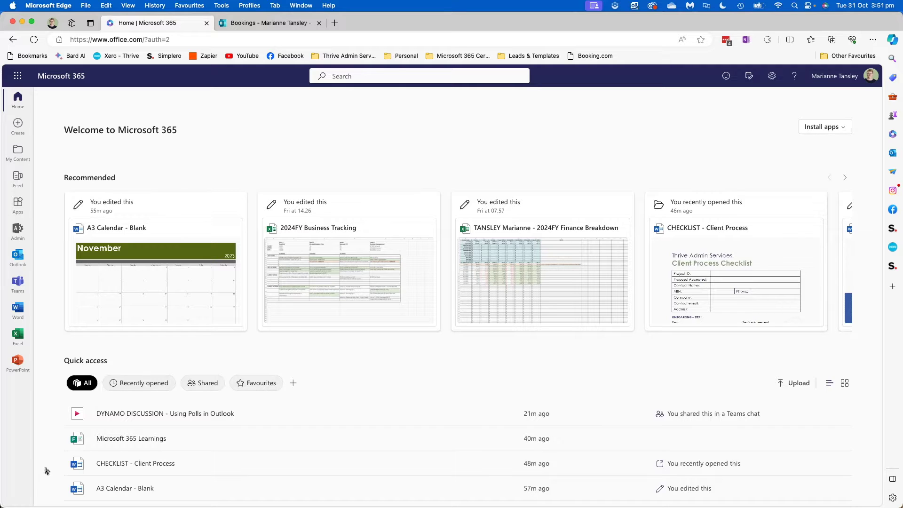
- Launch Microsoft Bookings from the Microsoft 365 app list, keeping a single Bookings tab
click(41, 486)
click(17, 76)
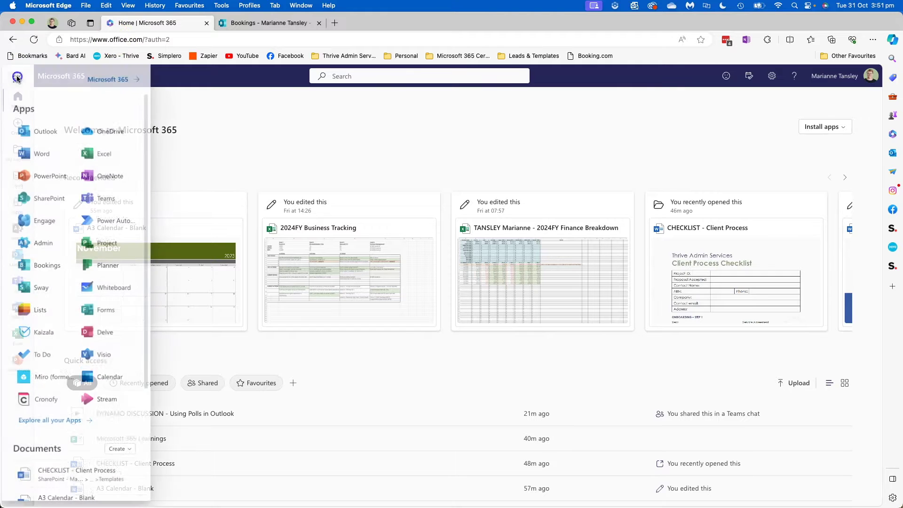
click(249, 24)
click(154, 23)
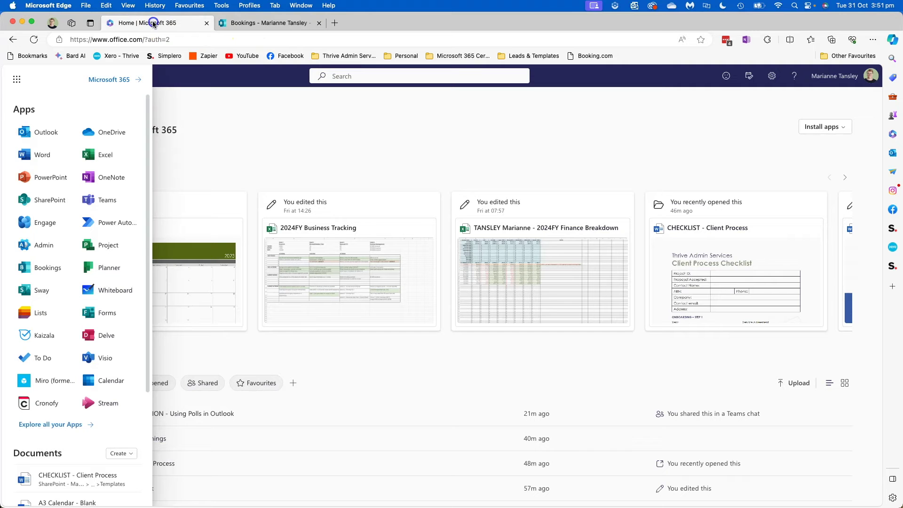
click(42, 268)
click(319, 19)
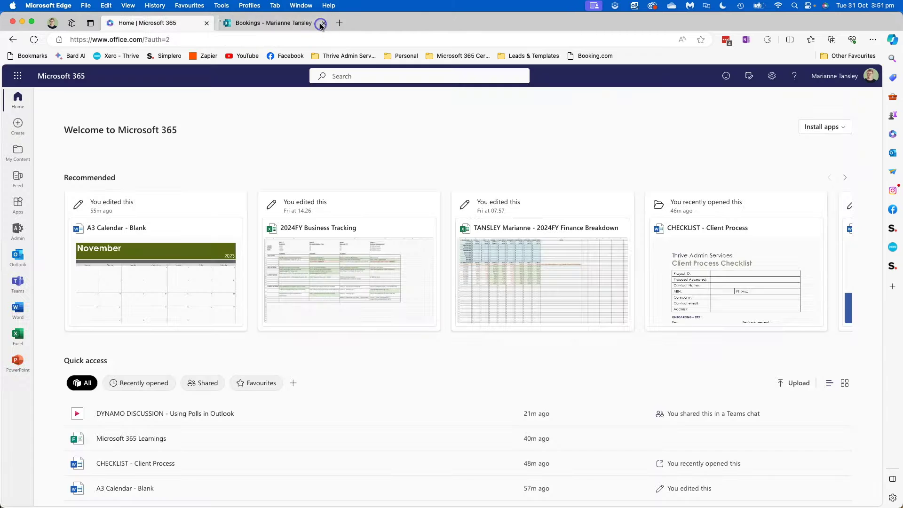
click(270, 23)
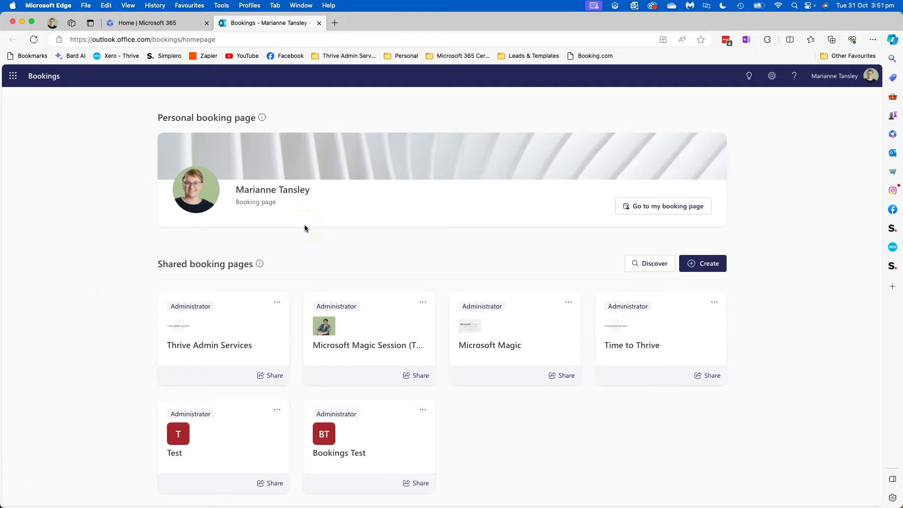
- Open Bookings Test's services and start editing the Discovery Call service
click(347, 440)
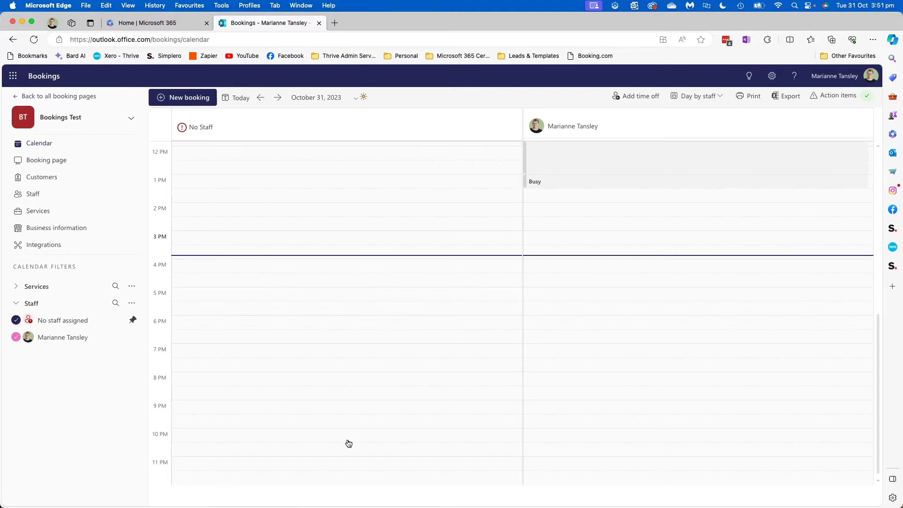
click(35, 210)
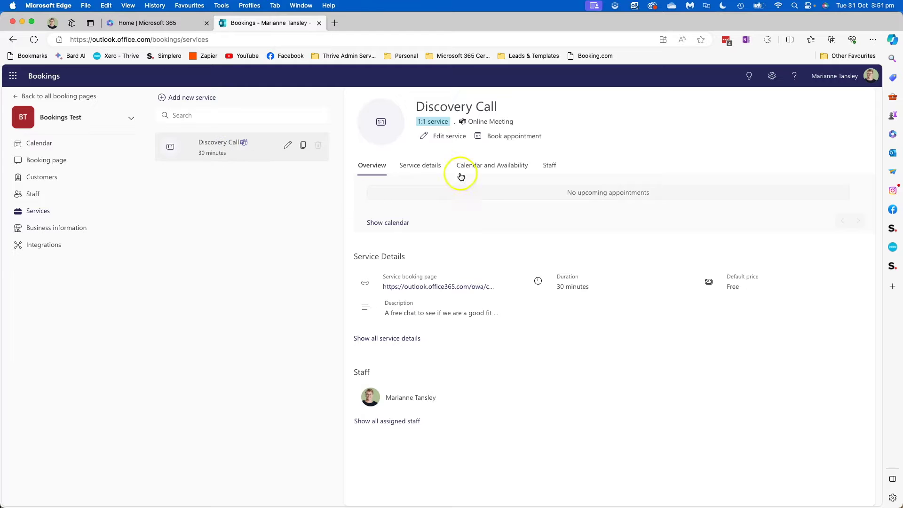
click(445, 138)
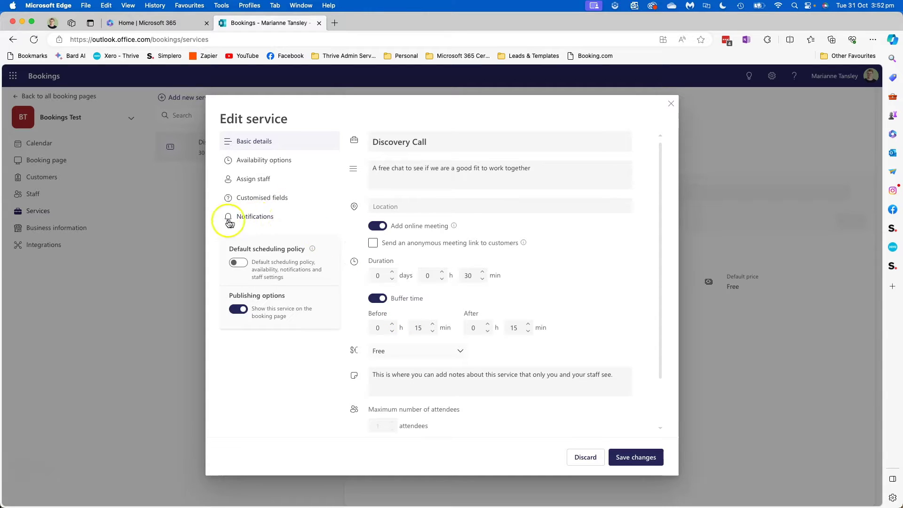
- Show Discovery Call's notifications, with the 1 hour before reminder and 1 week follow-up
click(254, 219)
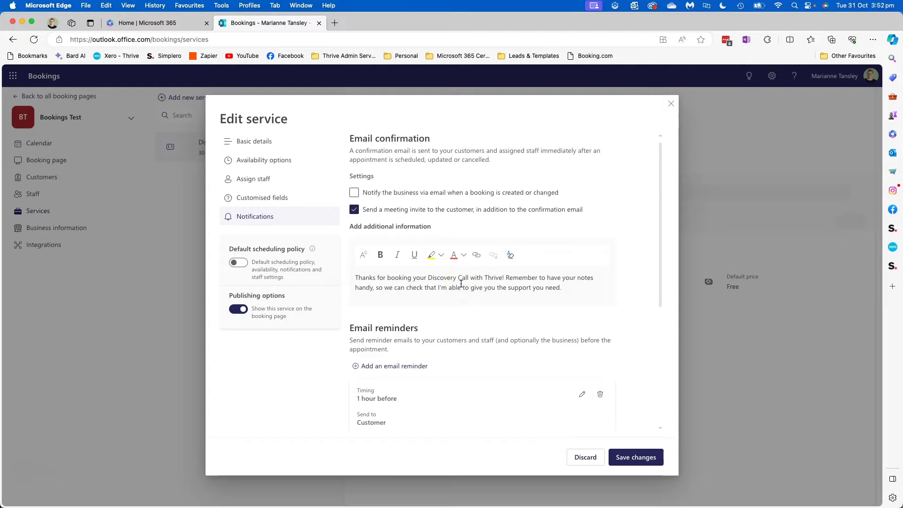
scroll(461, 283, down, 5)
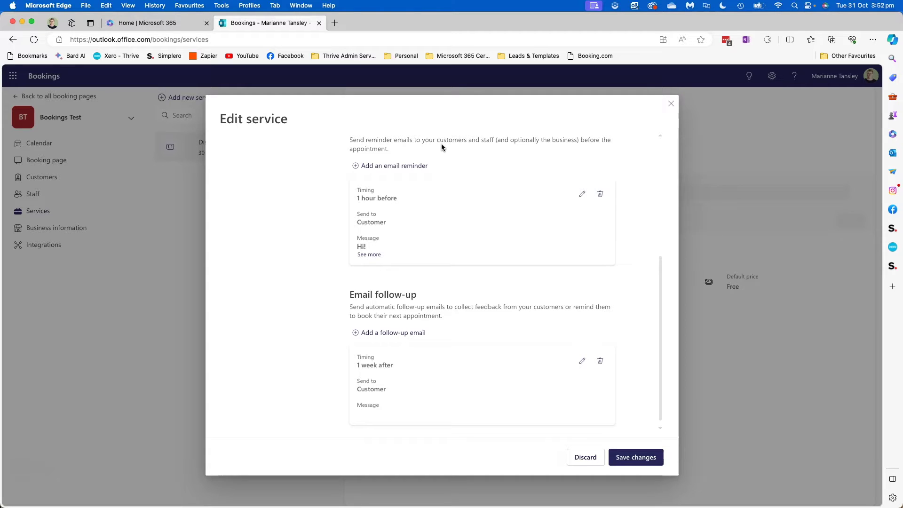
scroll(441, 143, up, 1)
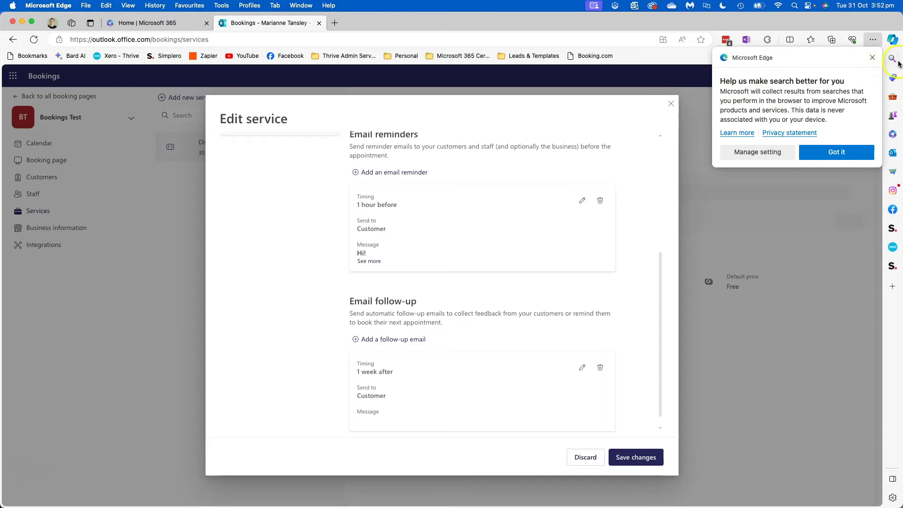
click(873, 57)
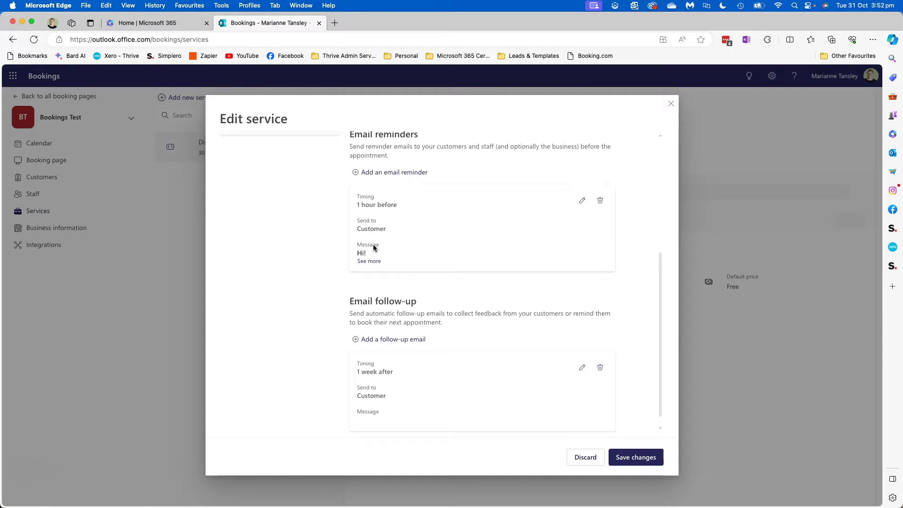
click(362, 425)
- Add an email reminder timed 15 minutes before and sent to the Customer
click(401, 172)
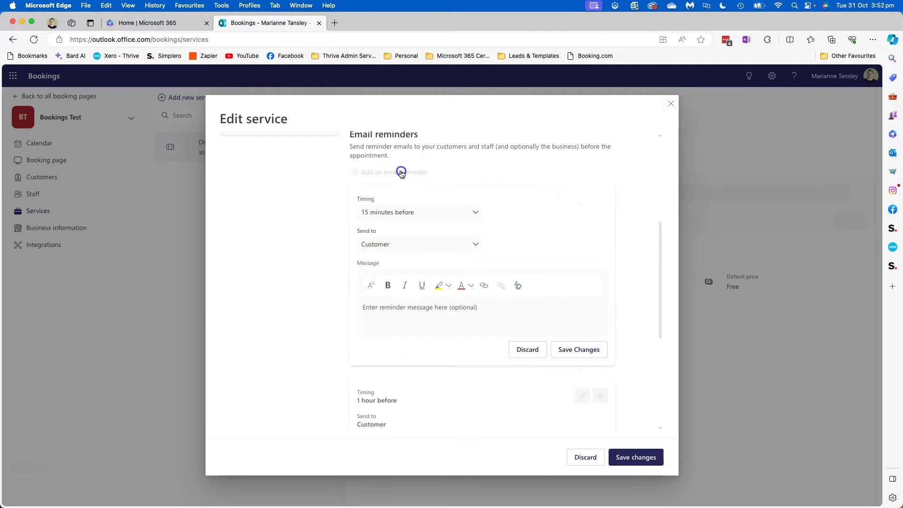
click(385, 213)
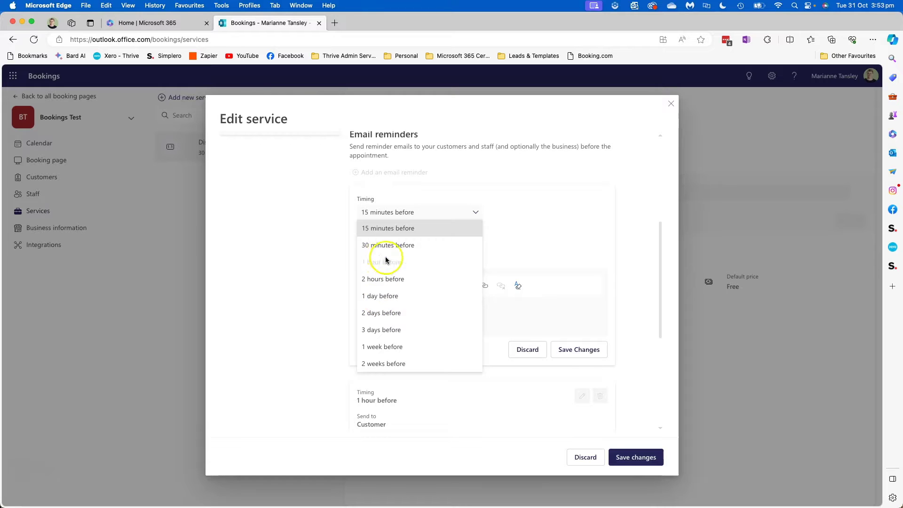
click(535, 221)
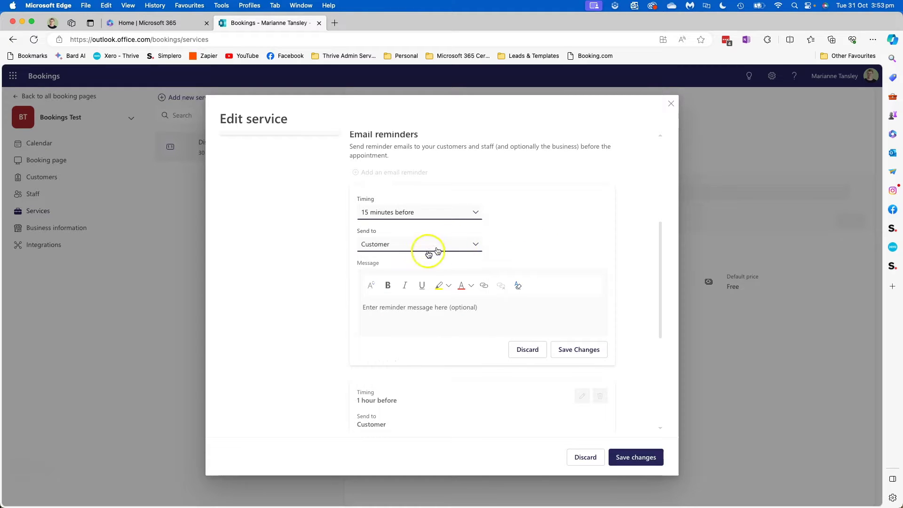
click(396, 244)
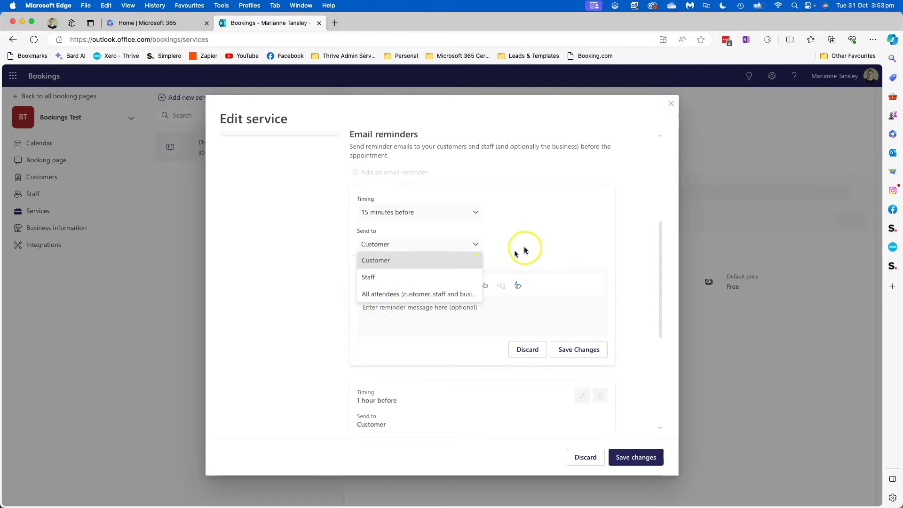
click(369, 307)
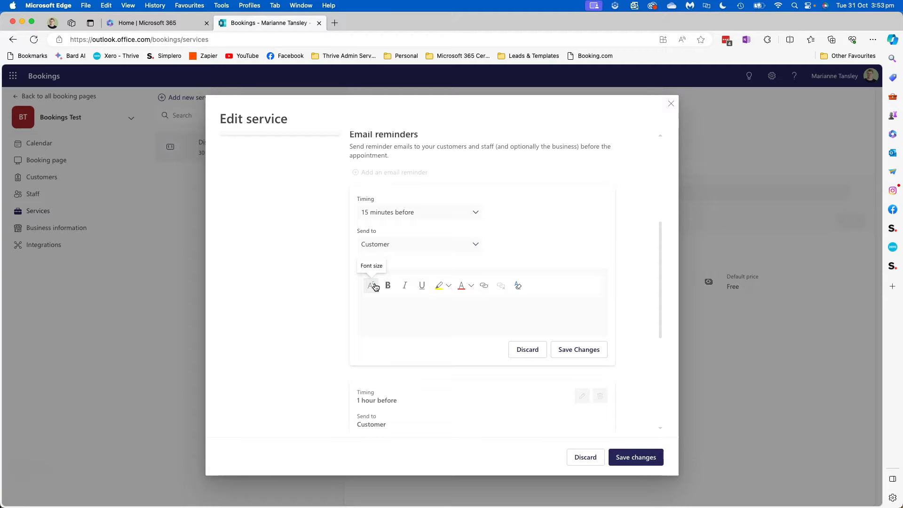
click(375, 287)
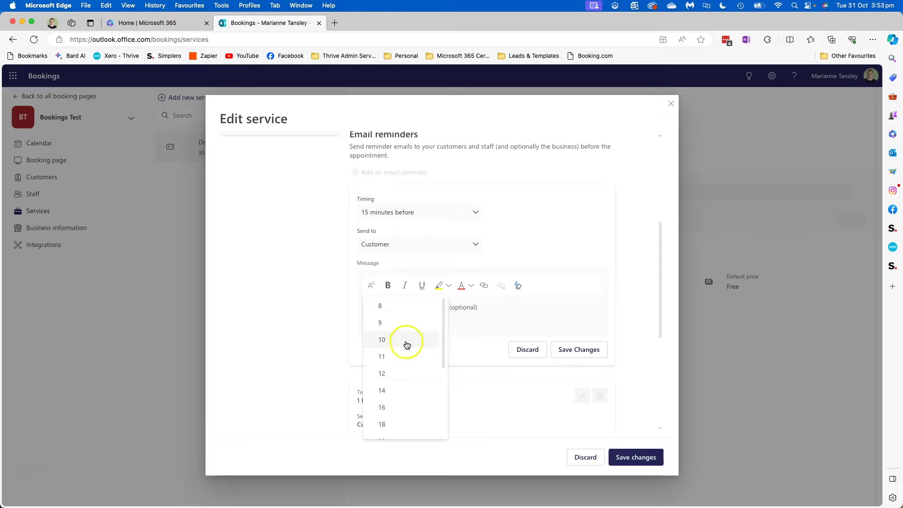
- Try bold, underline, highlight and font colour formatting on the reminder message
click(388, 288)
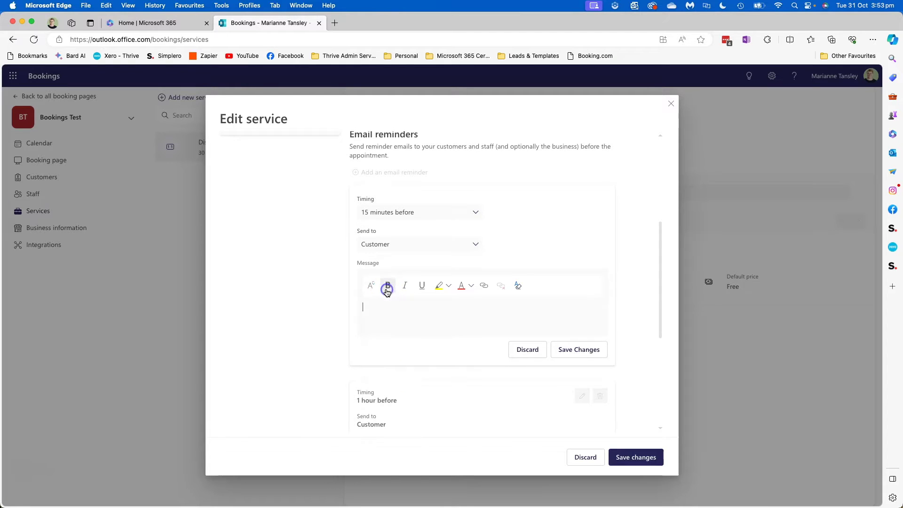
click(405, 288)
click(422, 287)
click(440, 286)
click(471, 286)
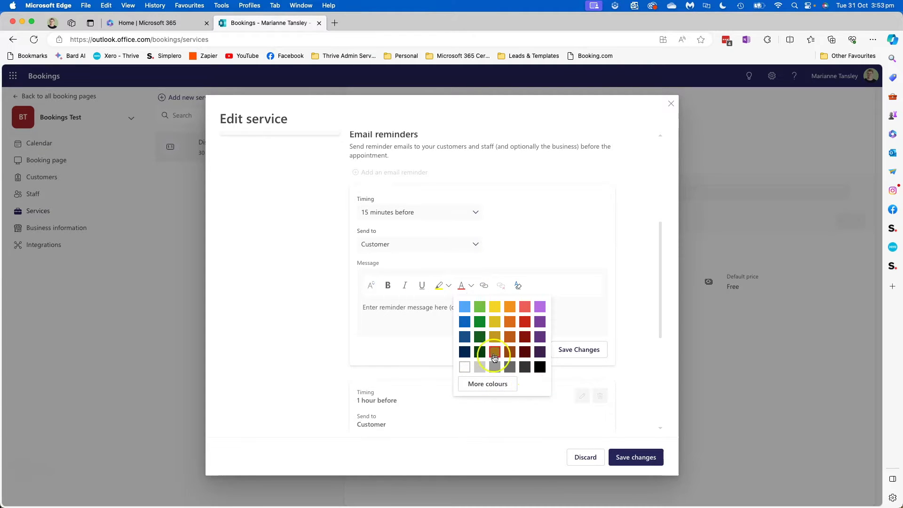
click(488, 384)
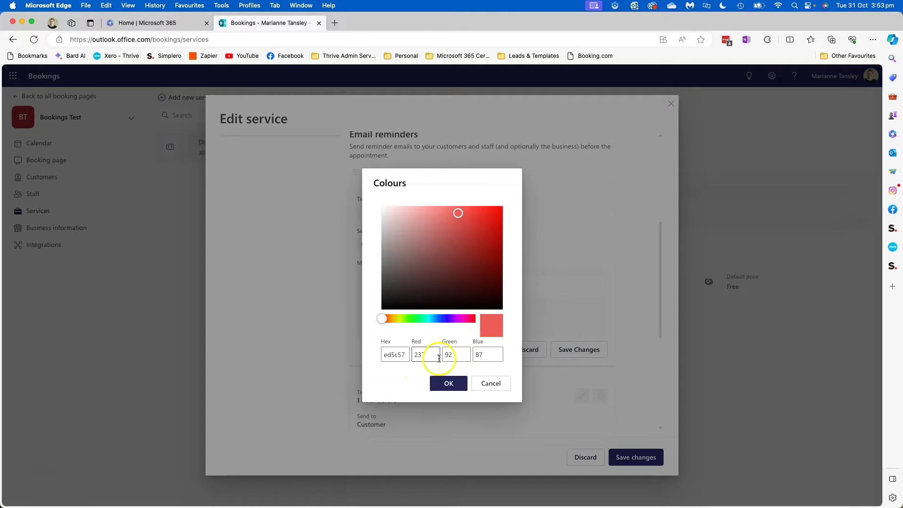
click(491, 384)
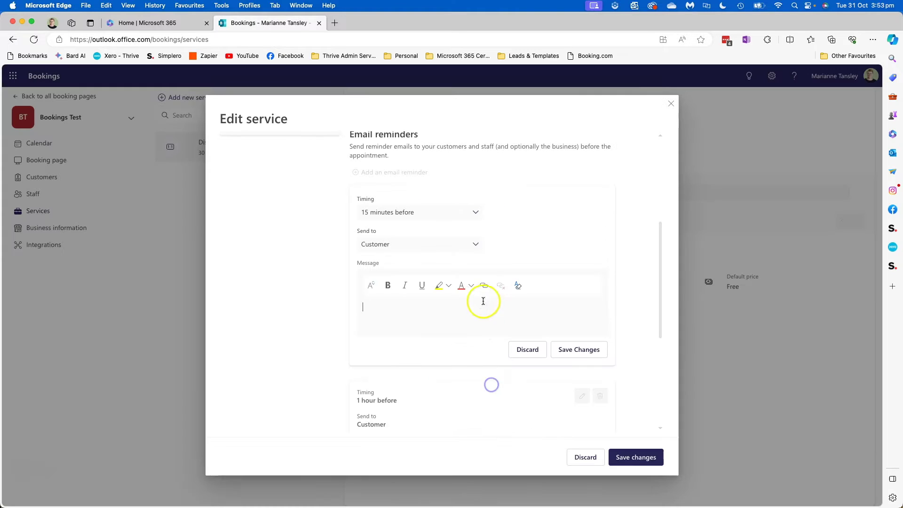
- Start inserting a link into the reminder message, then cancel it
click(484, 285)
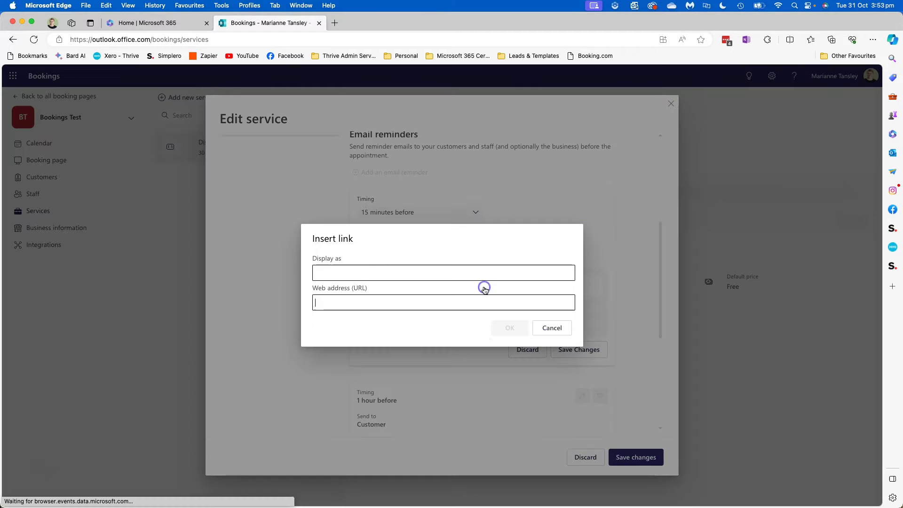
click(330, 296)
click(331, 272)
click(333, 301)
click(550, 328)
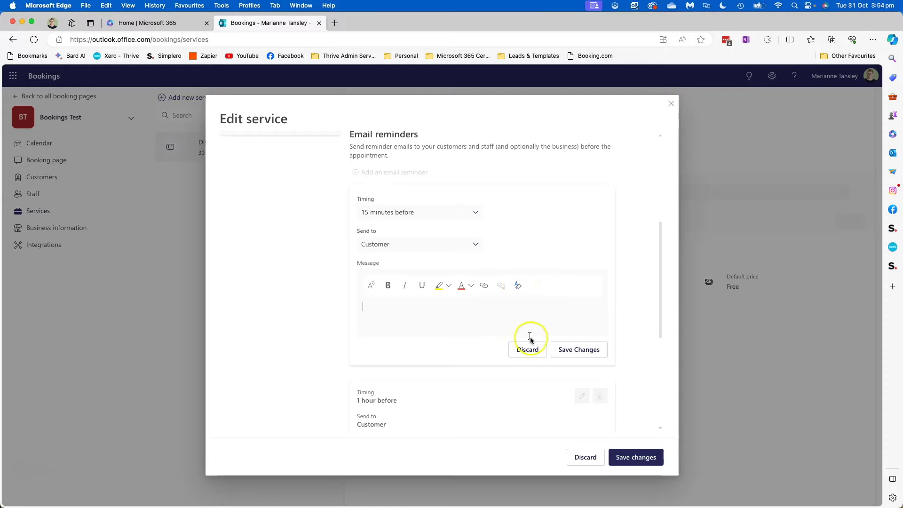
- Discard the blank reminder and read through the 1-hour-before reminder's message
click(528, 349)
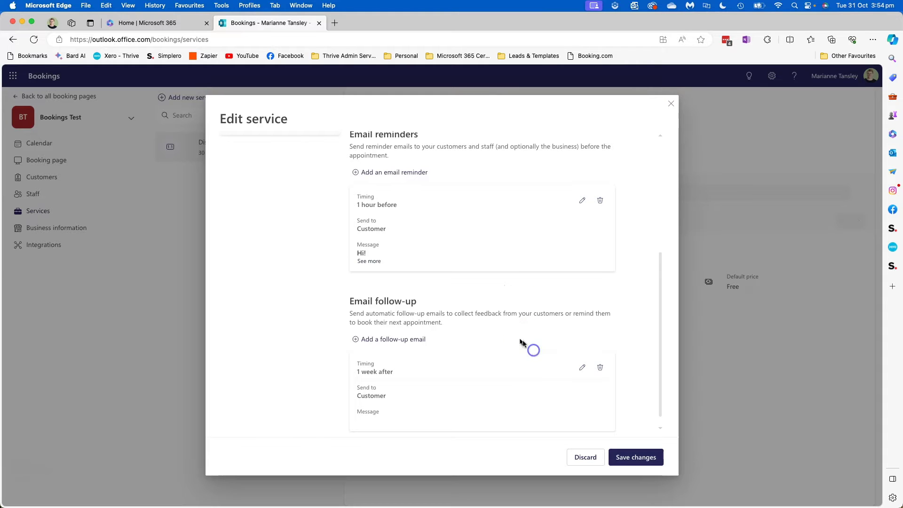
click(582, 201)
scroll(458, 308, down, 3)
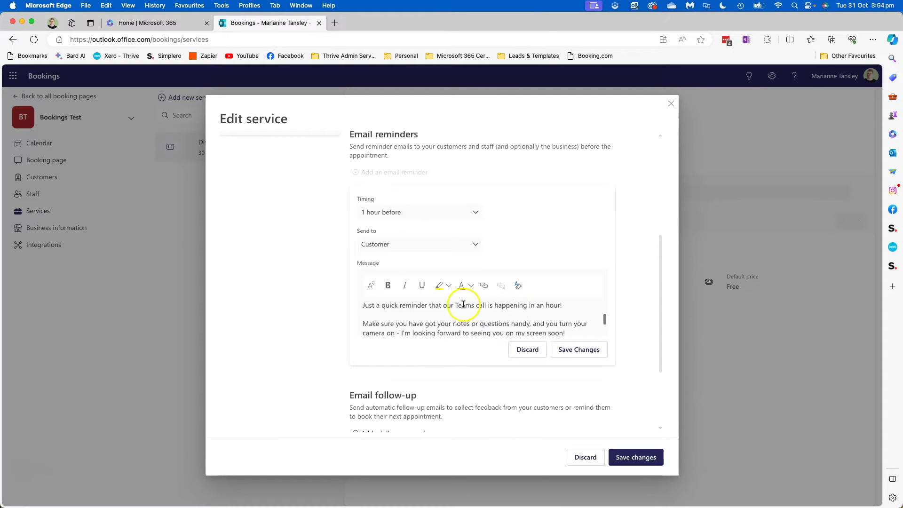
scroll(459, 308, up, 3)
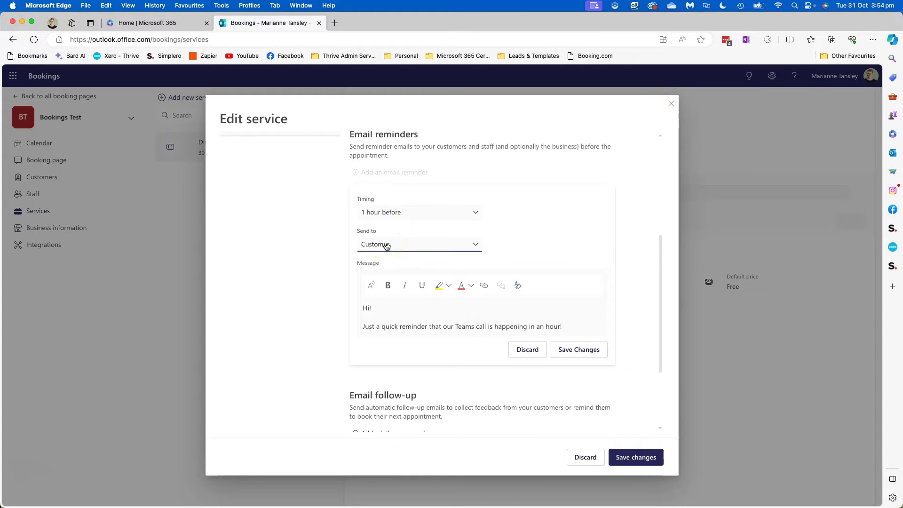
scroll(396, 320, down, 1)
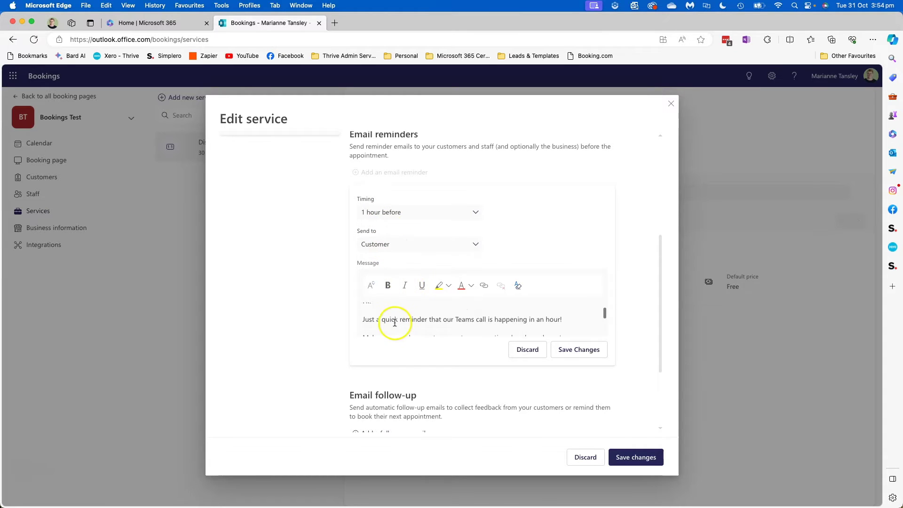
scroll(395, 324, down, 3)
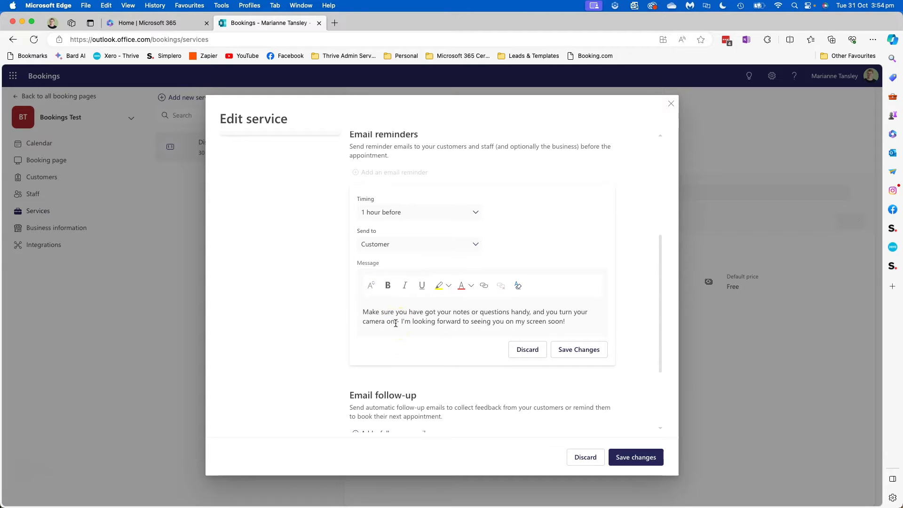
scroll(395, 323, down, 1)
- Place the caret in the reminder message, then close the editor without changes
click(417, 328)
click(475, 311)
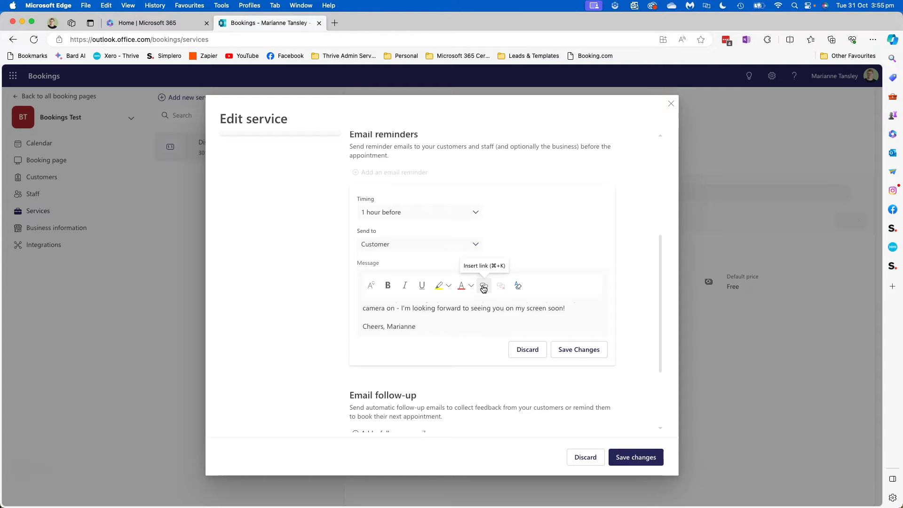
click(528, 350)
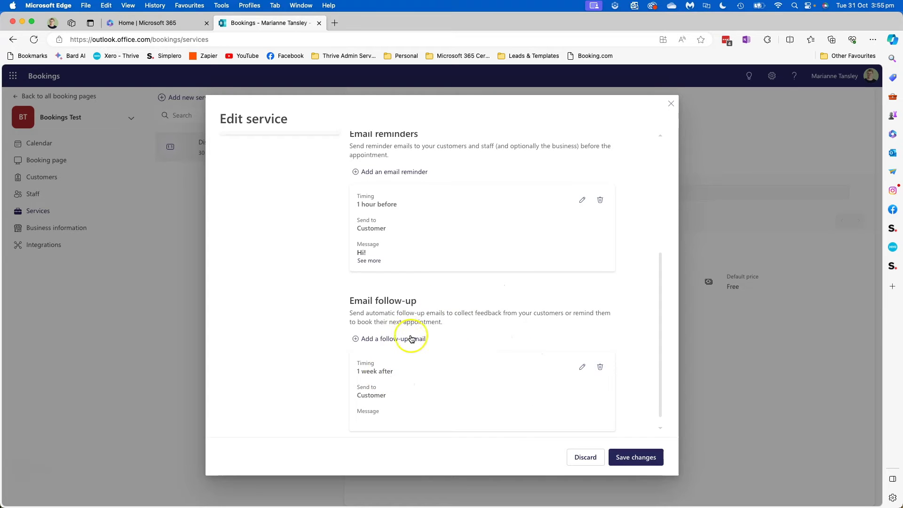
- Open the 1-week-after follow-up email, then discard all service edits and confirm
scroll(410, 341, down, 1)
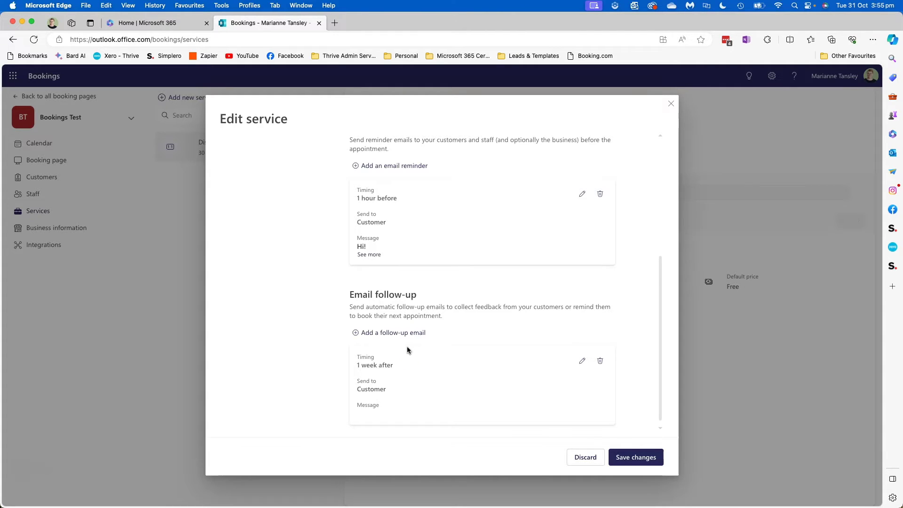
click(582, 360)
scroll(473, 356, down, 2)
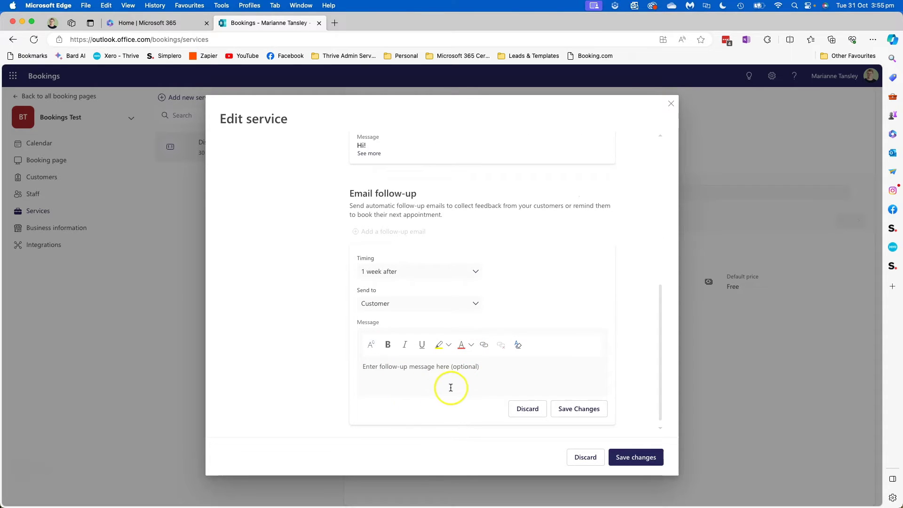
click(581, 458)
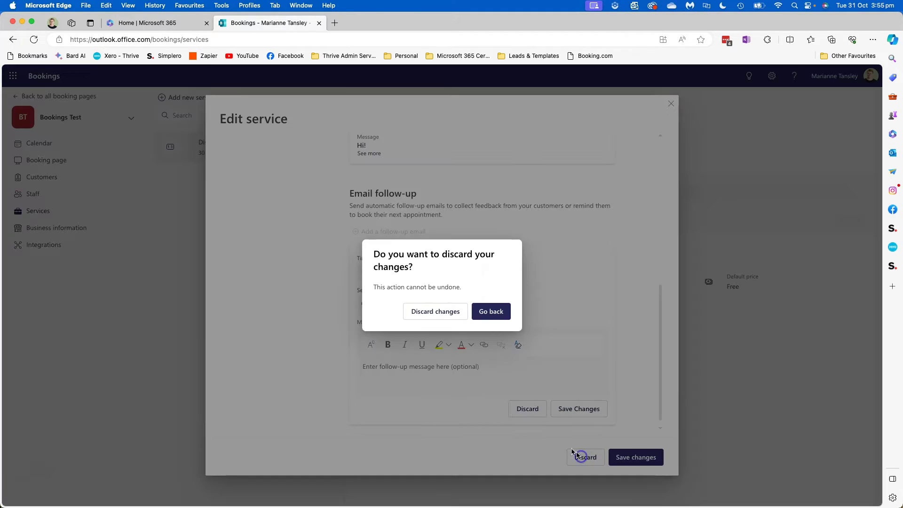
click(444, 312)
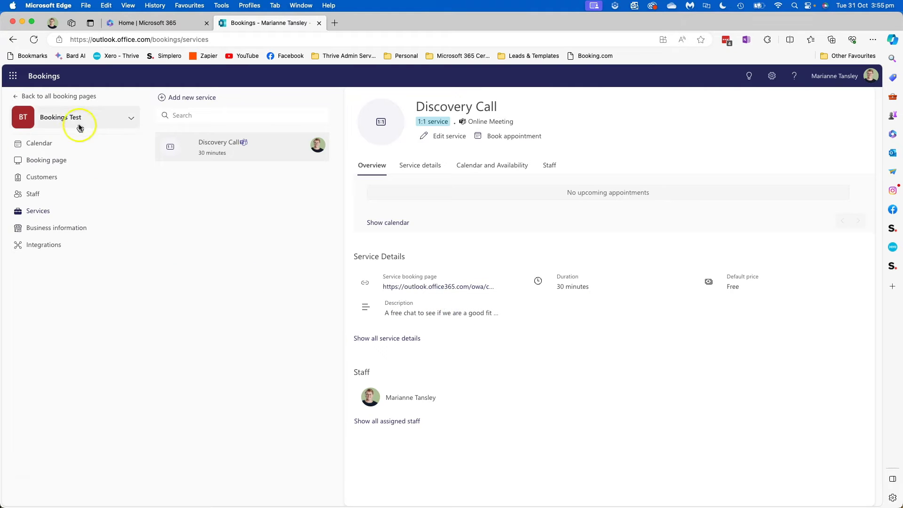
- Go back to all booking pages and edit Thrive Admin Services' Micro-Magic Session
click(42, 96)
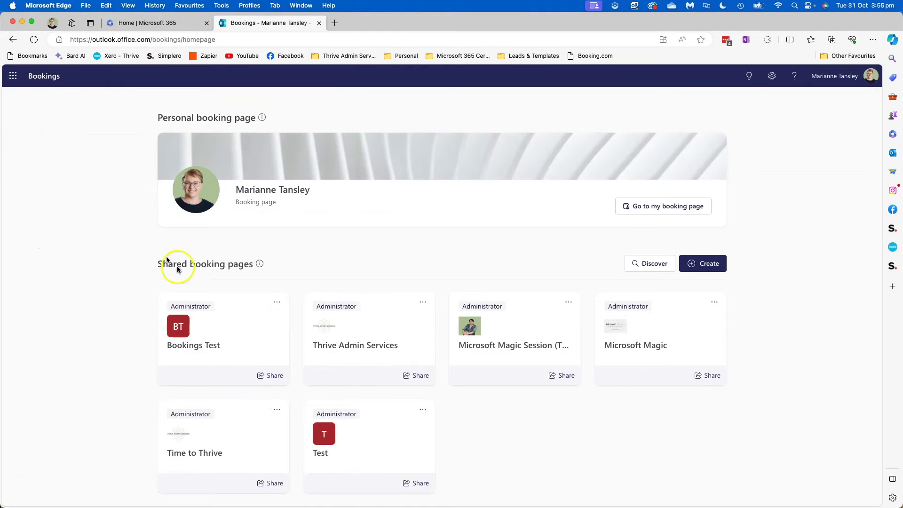
click(379, 344)
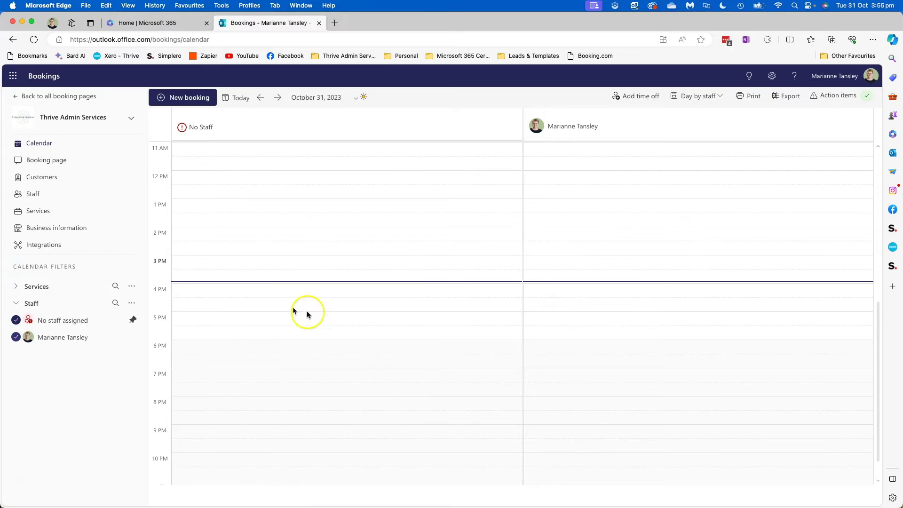
click(47, 212)
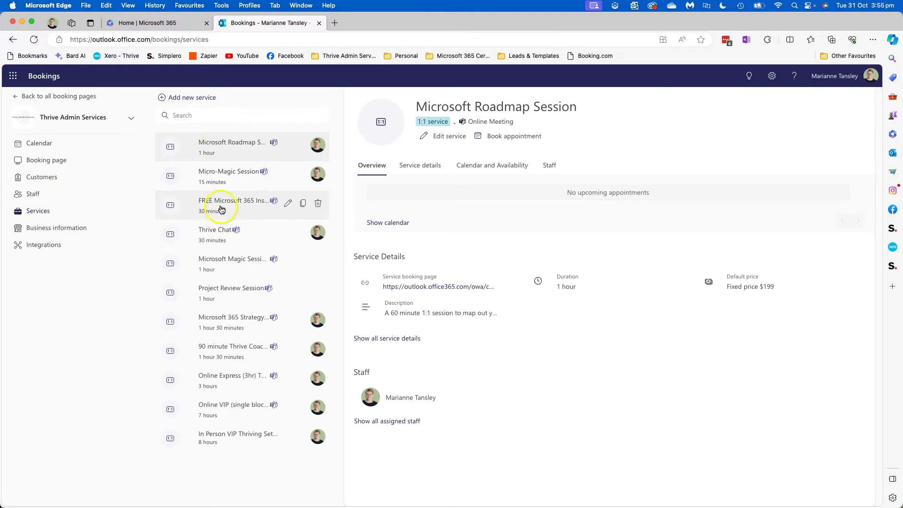
click(214, 183)
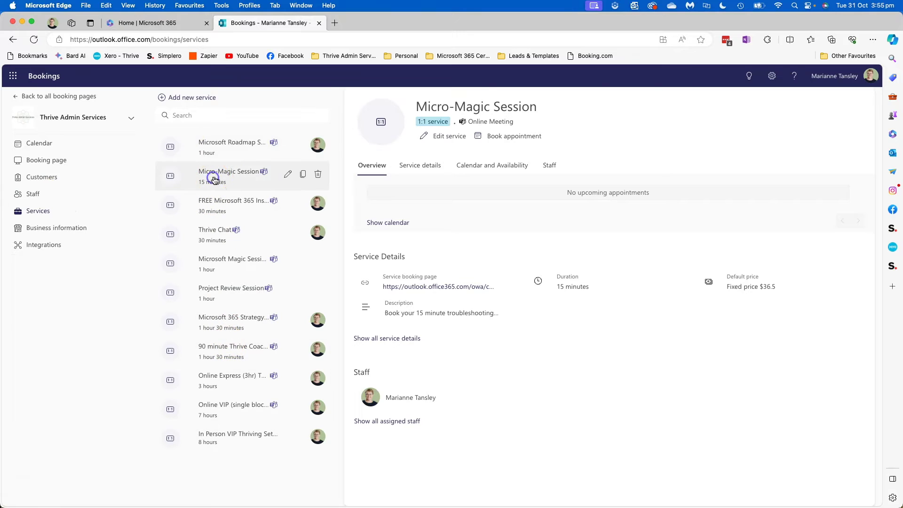
click(437, 136)
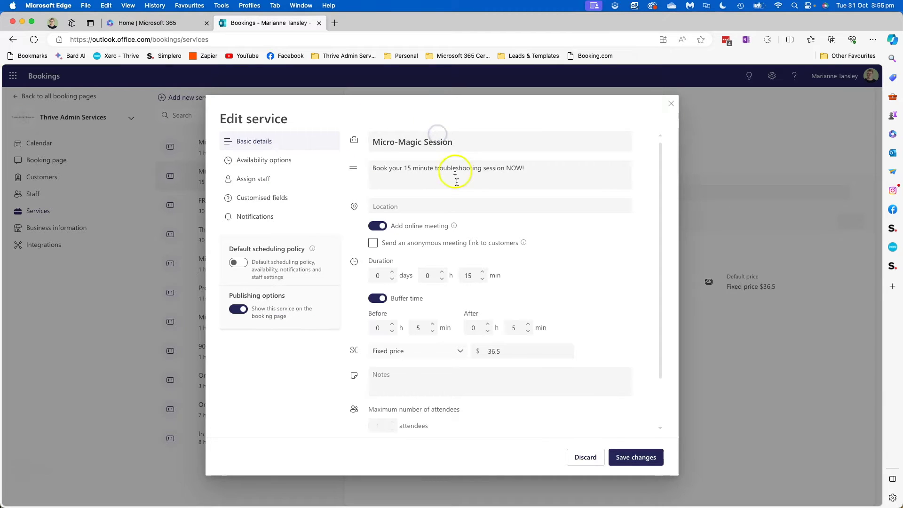
click(255, 215)
scroll(455, 273, down, 3)
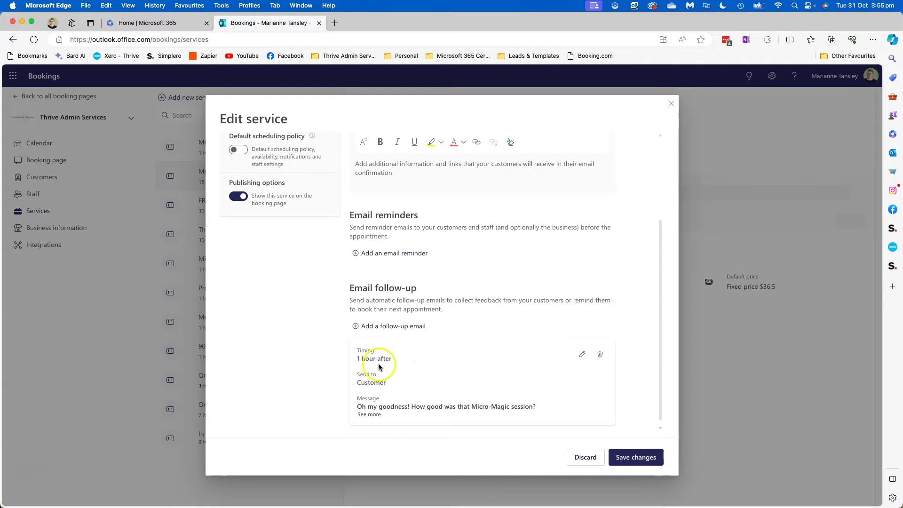
click(583, 354)
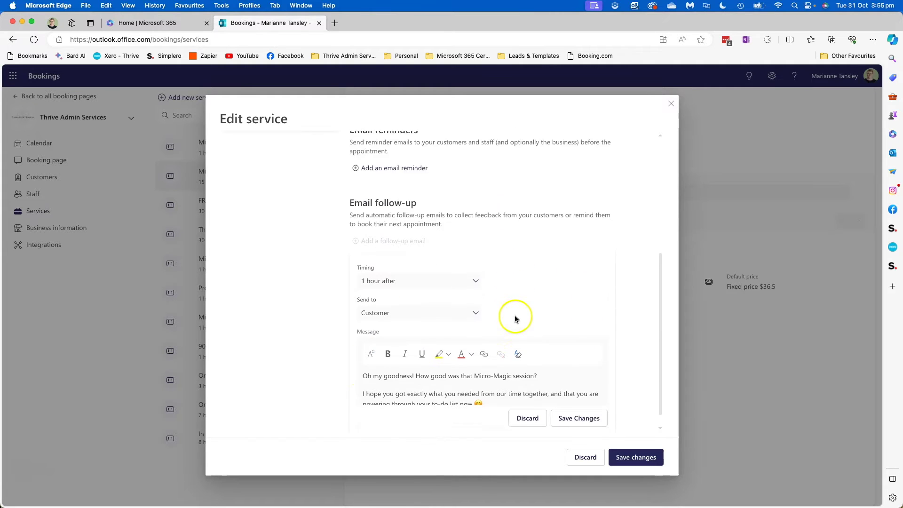
scroll(376, 382, down, 2)
scroll(536, 388, down, 1)
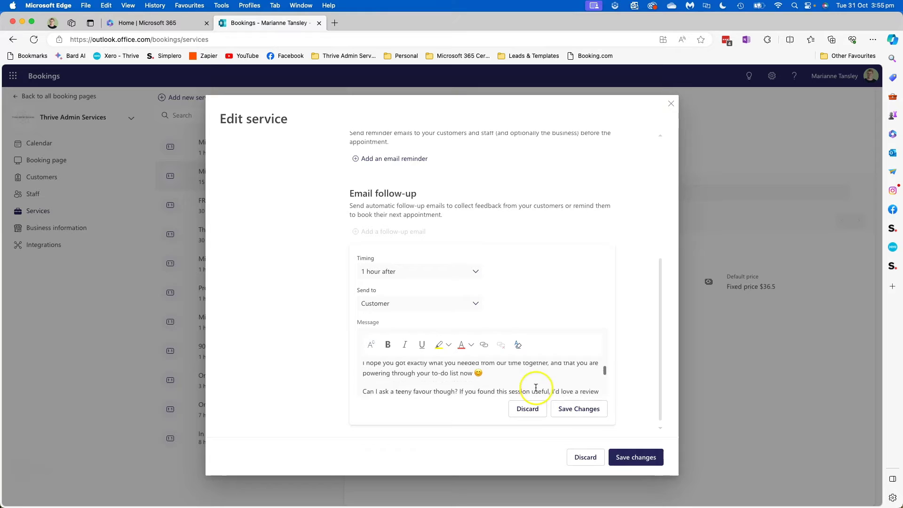
scroll(536, 388, down, 2)
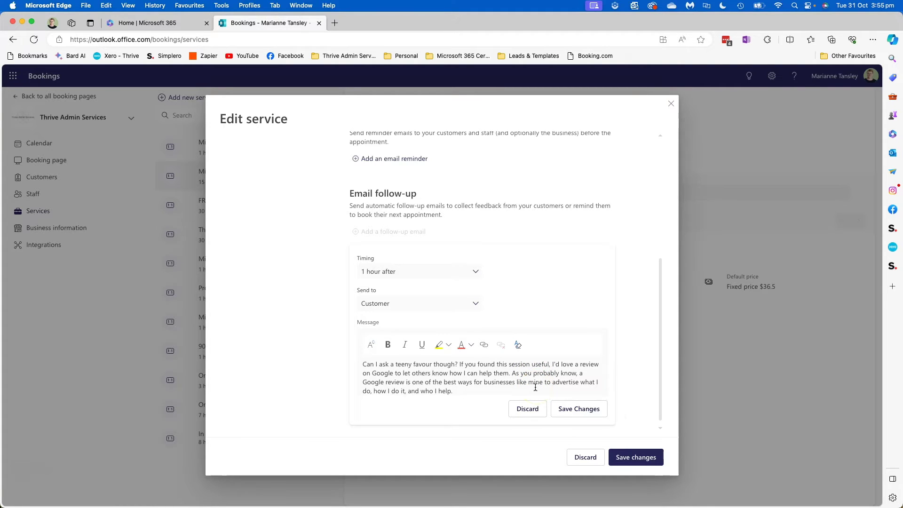
scroll(535, 387, down, 6)
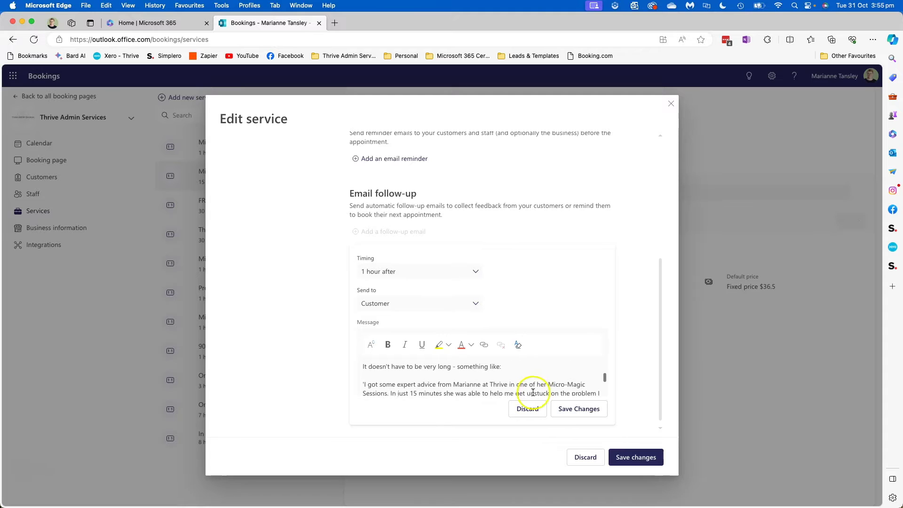
scroll(486, 382, down, 1)
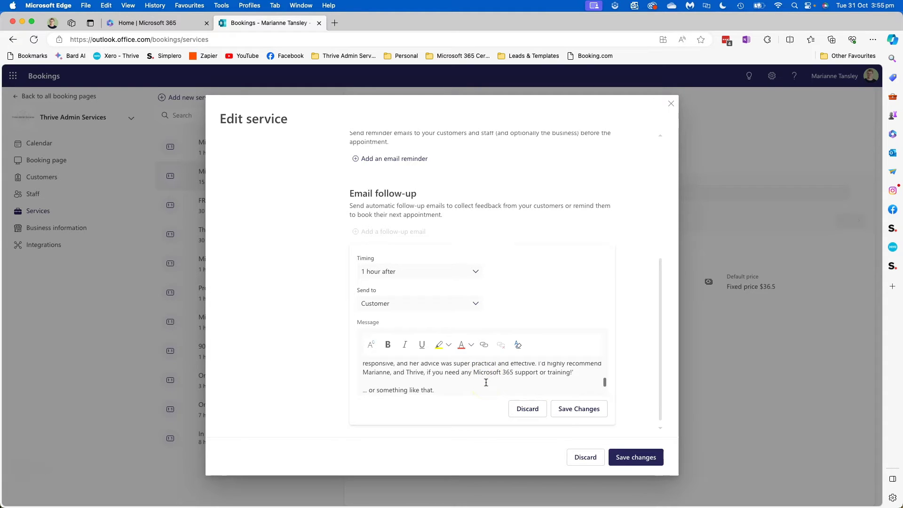
scroll(486, 382, down, 4)
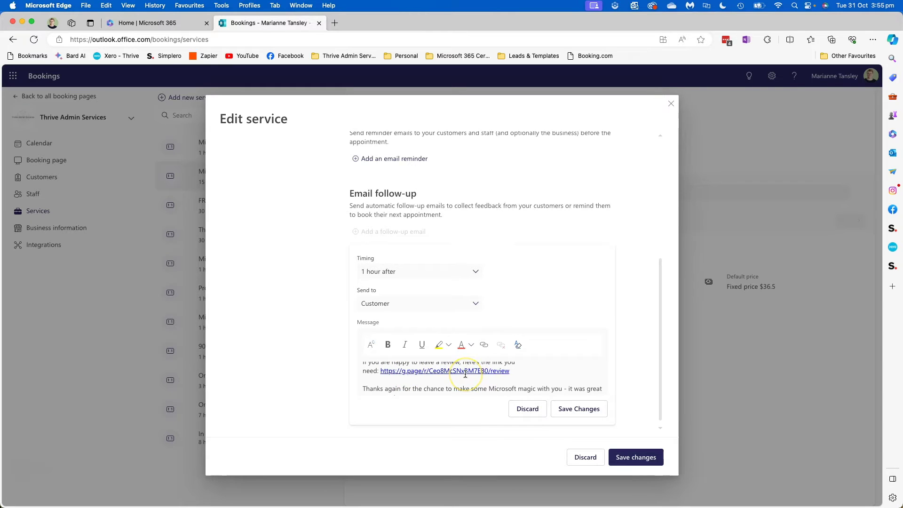
scroll(466, 374, down, 2)
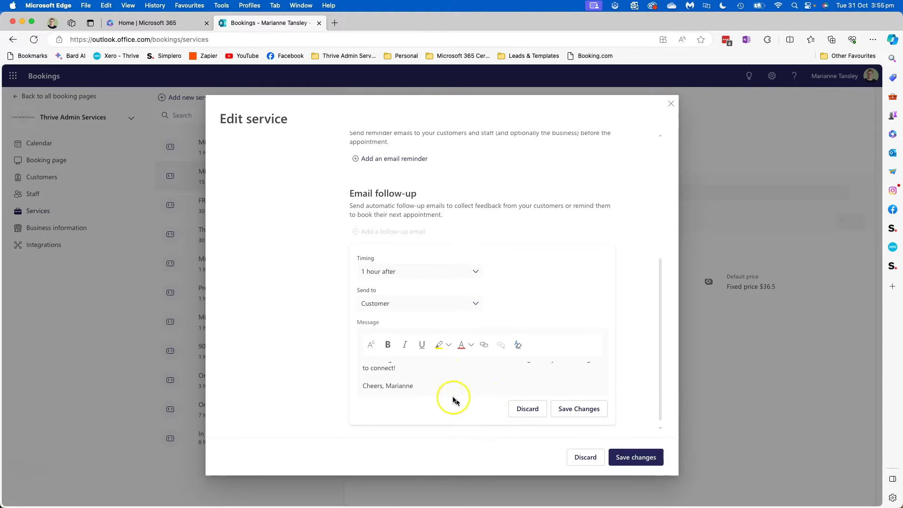
scroll(449, 376, up, 6)
scroll(468, 361, down, 2)
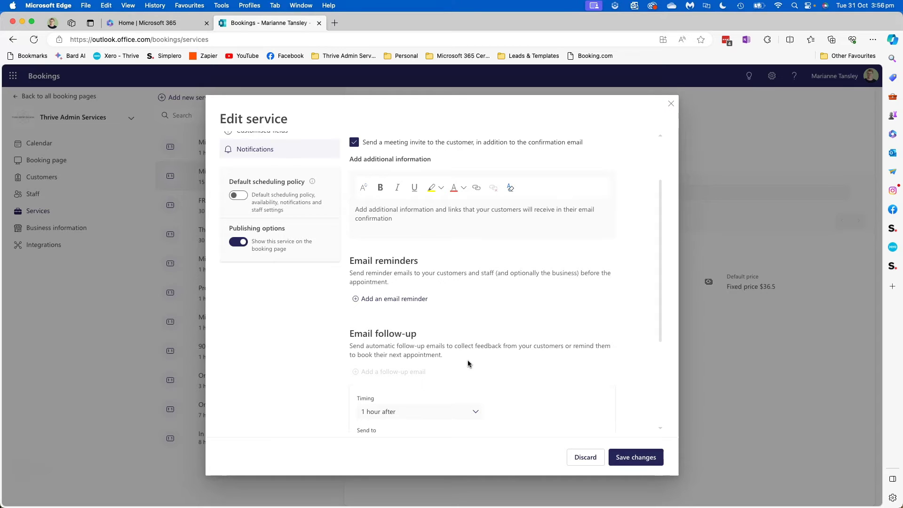
- Add an email reminder, keeping 15 minutes before and Customer as recipient
scroll(471, 345, up, 3)
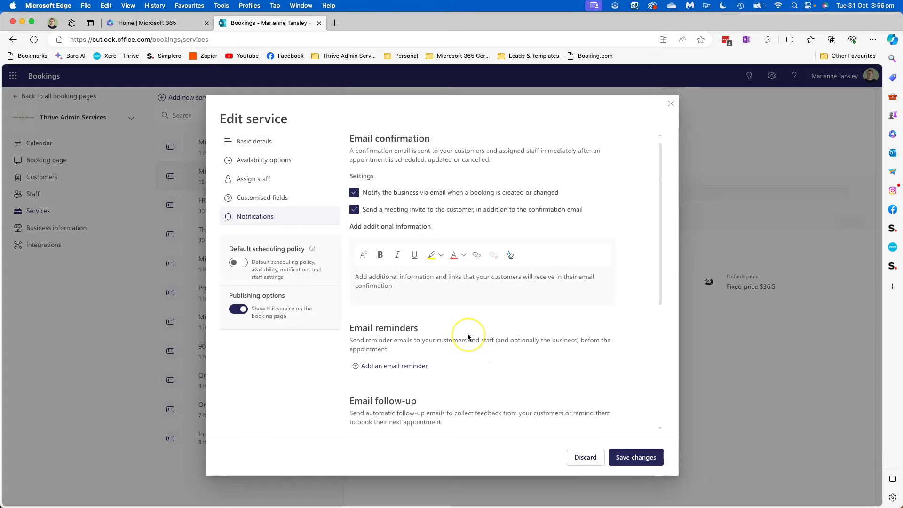
click(400, 372)
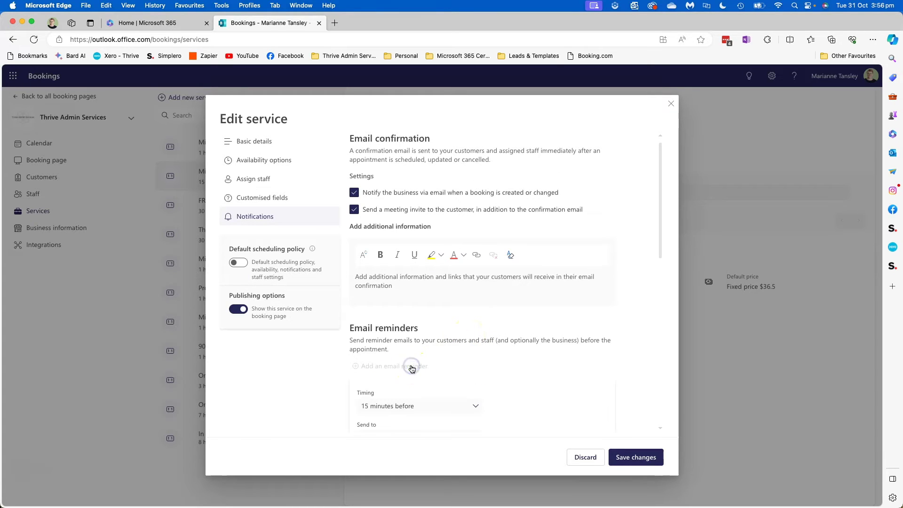
click(417, 307)
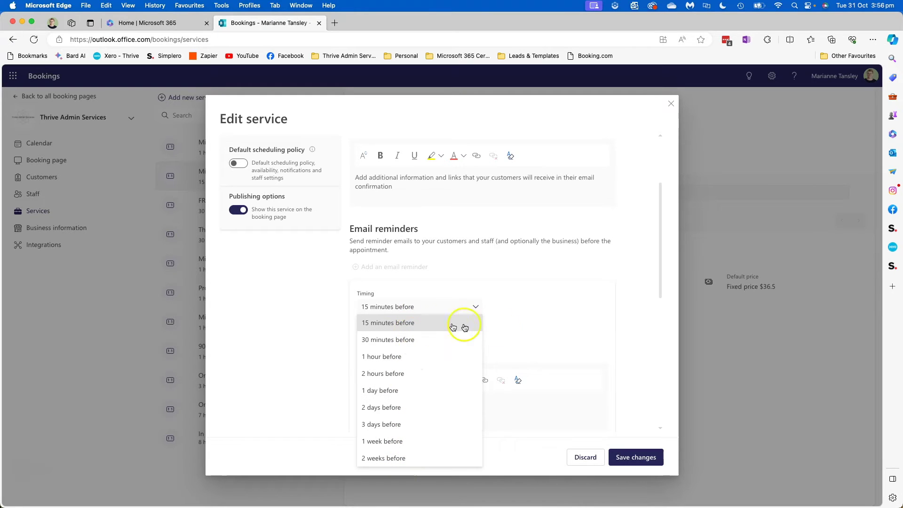
click(562, 316)
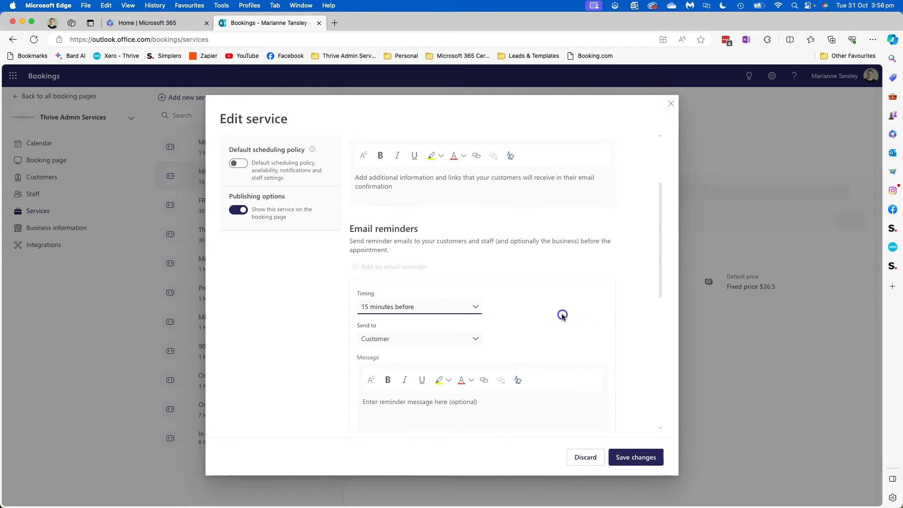
click(445, 340)
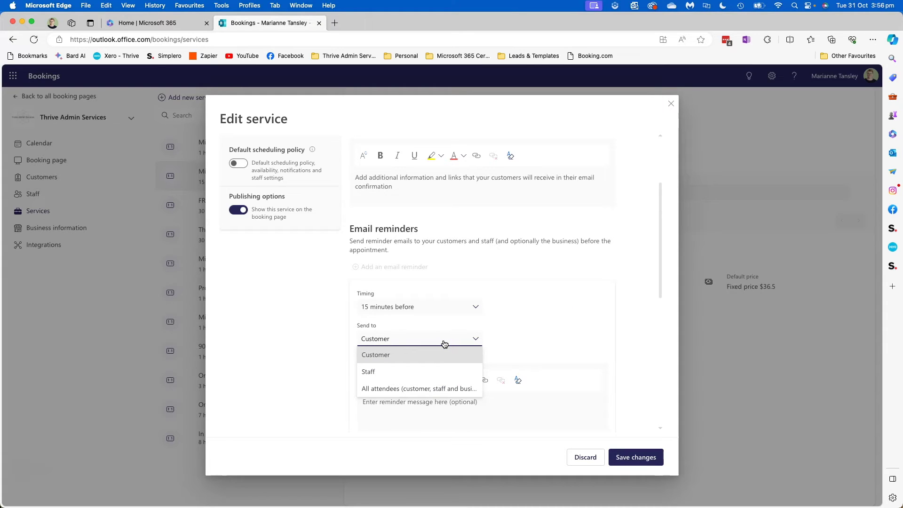
click(524, 318)
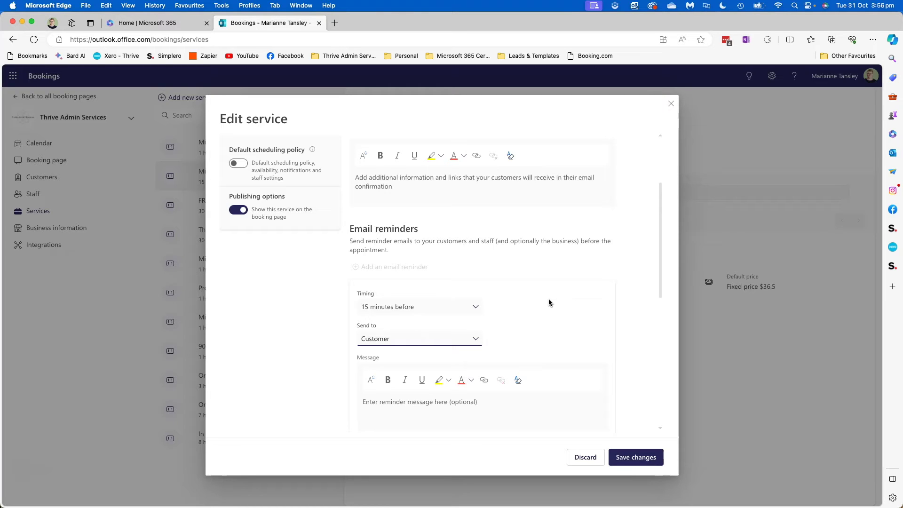
- Recheck the reminder's Customer recipient and view the follow-up email's timing choices
scroll(549, 301, down, 3)
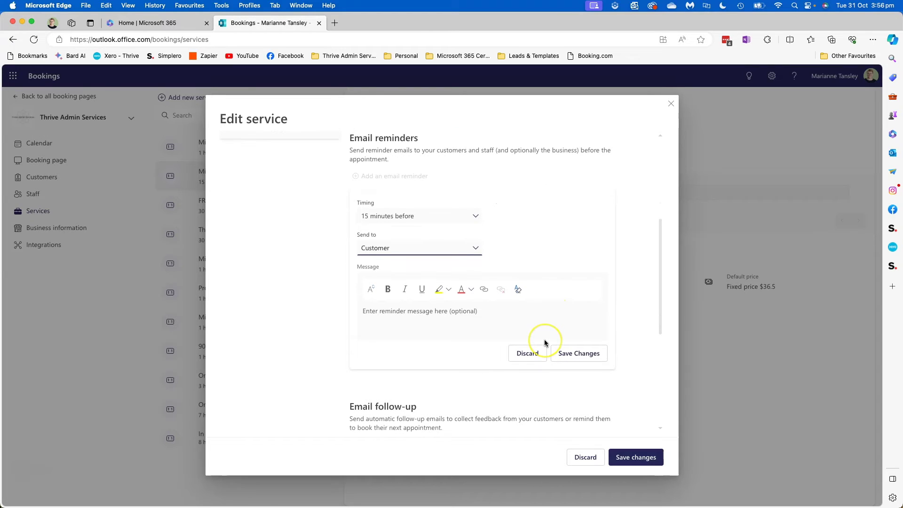
scroll(545, 342, down, 1)
scroll(545, 343, up, 1)
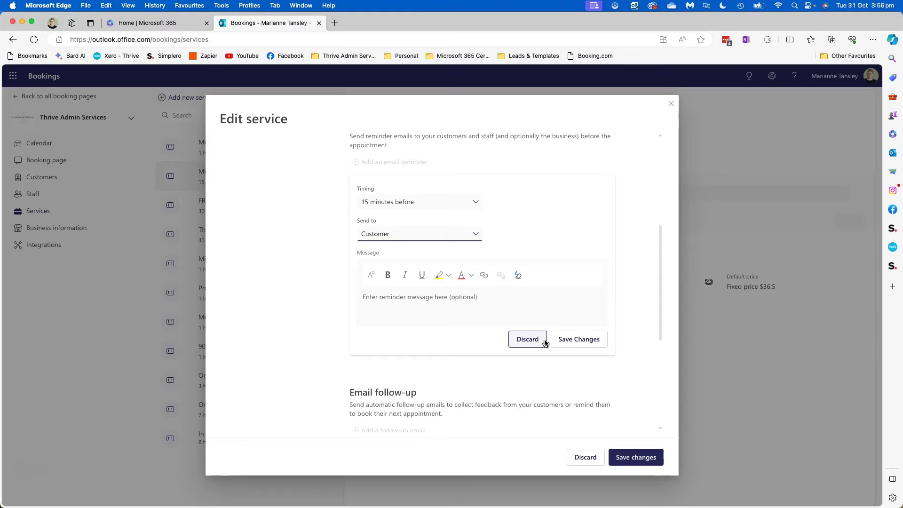
click(441, 234)
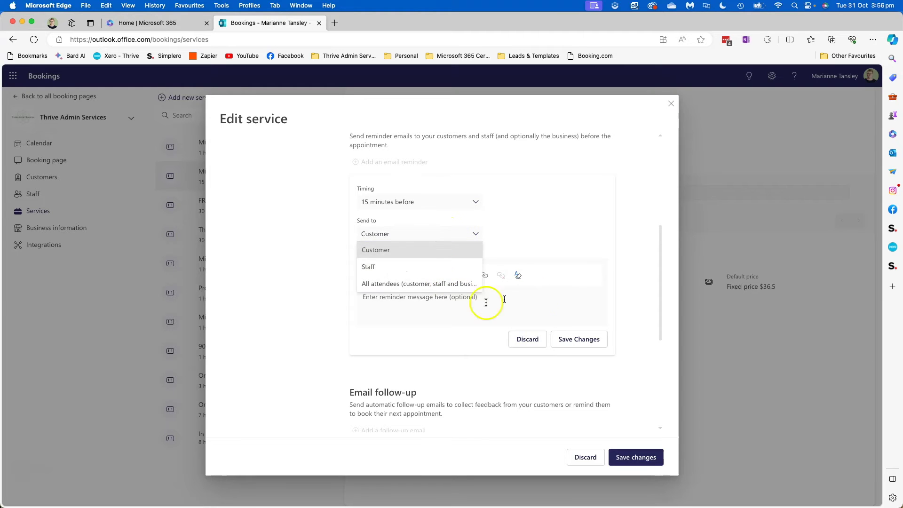
click(543, 242)
scroll(430, 358, down, 3)
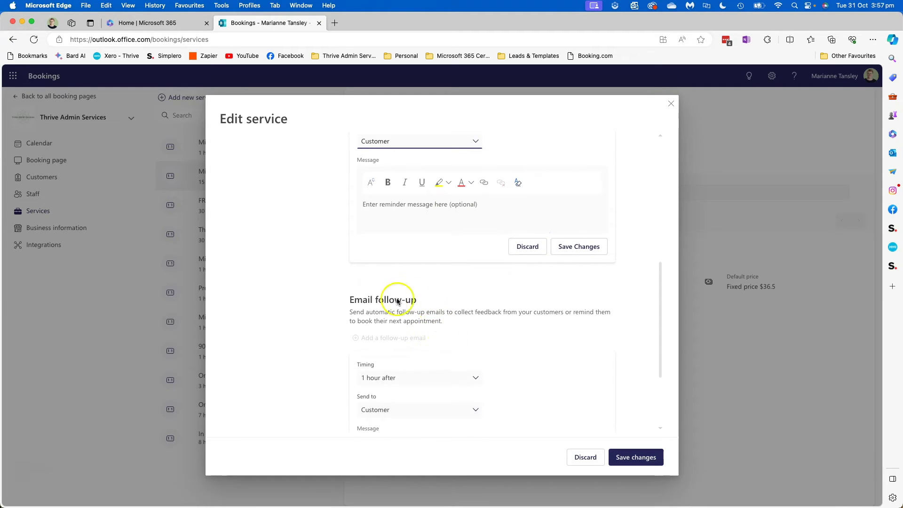
click(381, 378)
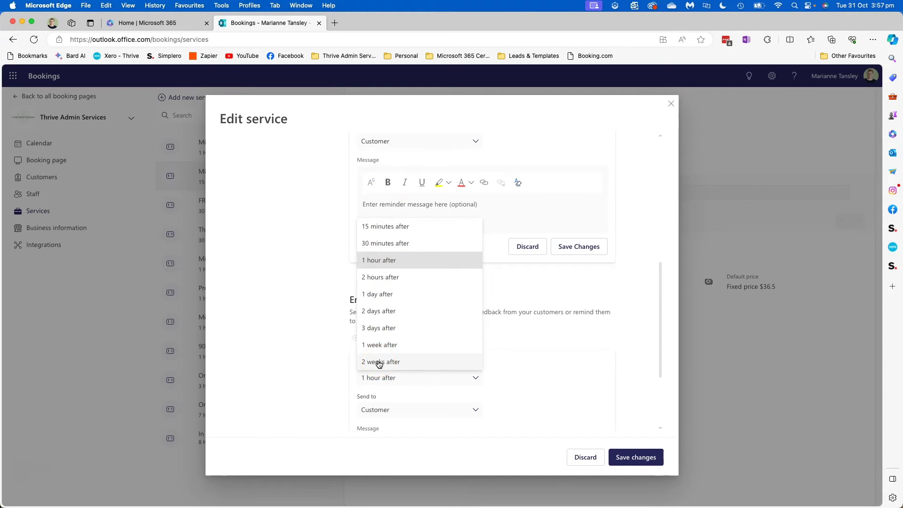
click(560, 315)
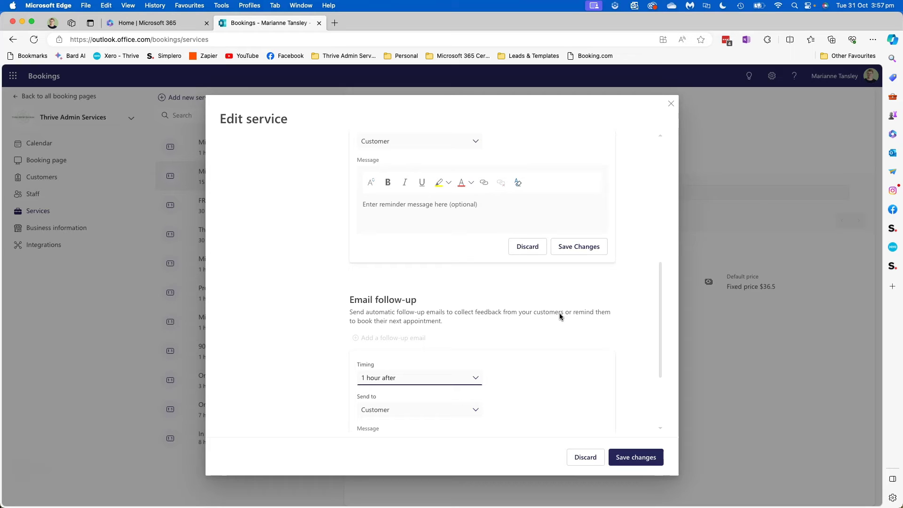
click(424, 378)
click(535, 299)
click(585, 457)
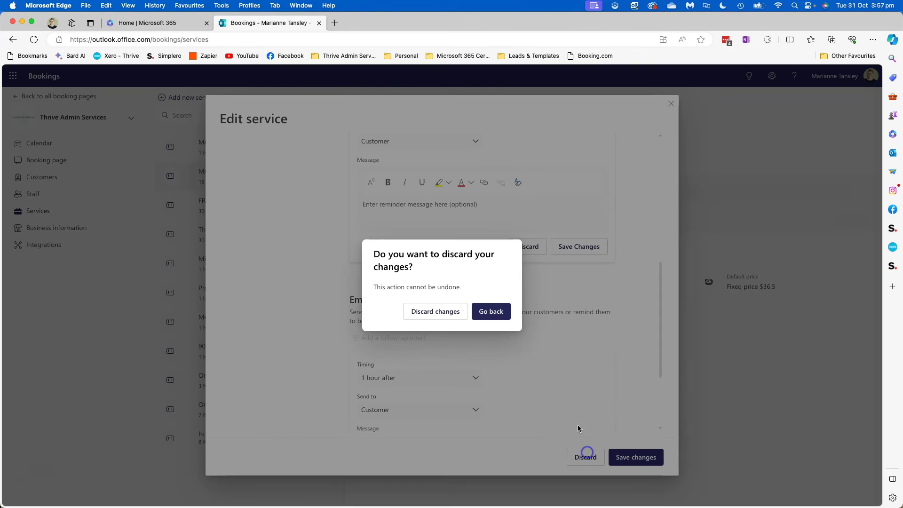
- Confirm 'Discard changes' to close the Micro-Magic Session editor unsaved
click(436, 312)
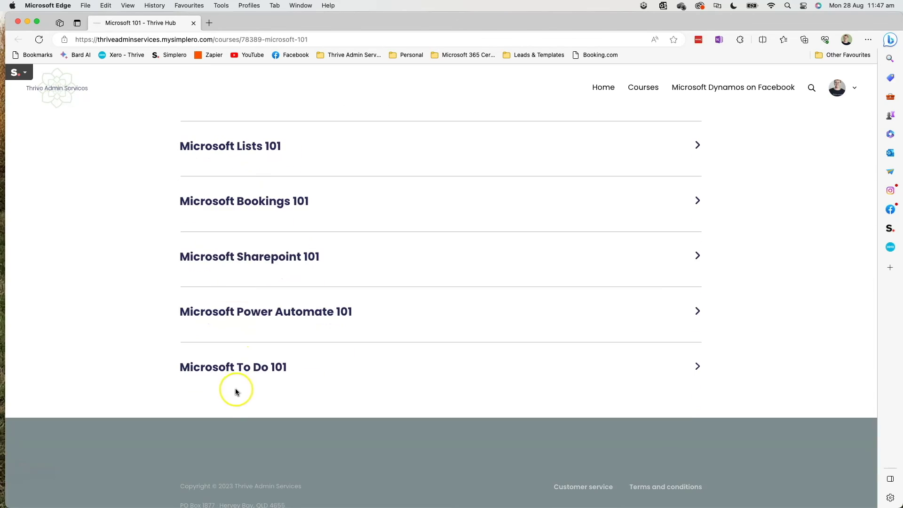
- Expand Microsoft Word 101 and open the Word - Introduction lesson (6:04)
scroll(690, 265, up, 15)
click(690, 265)
scroll(286, 290, down, 7)
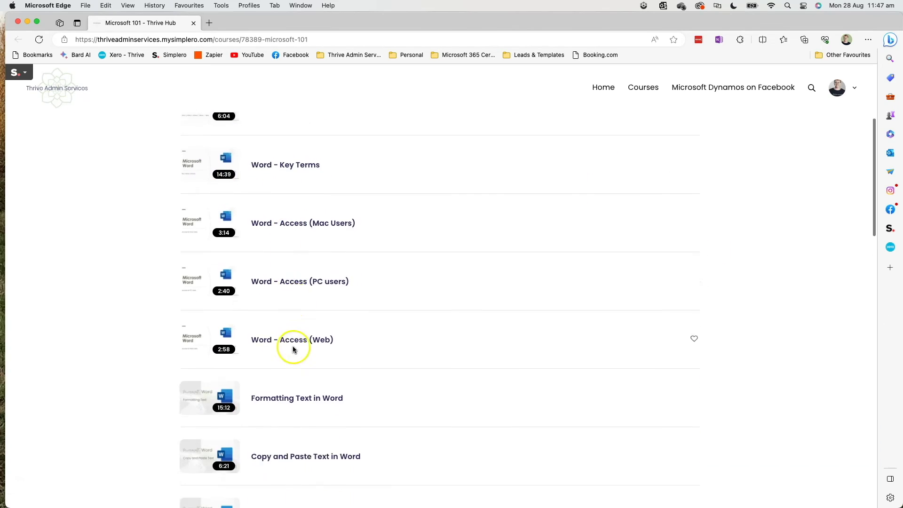
scroll(294, 351, down, 3)
scroll(293, 383, up, 10)
click(289, 255)
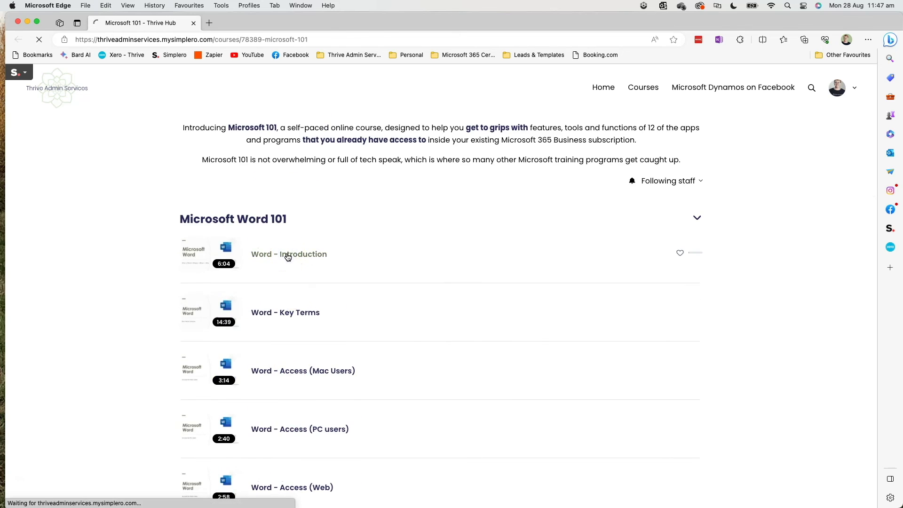